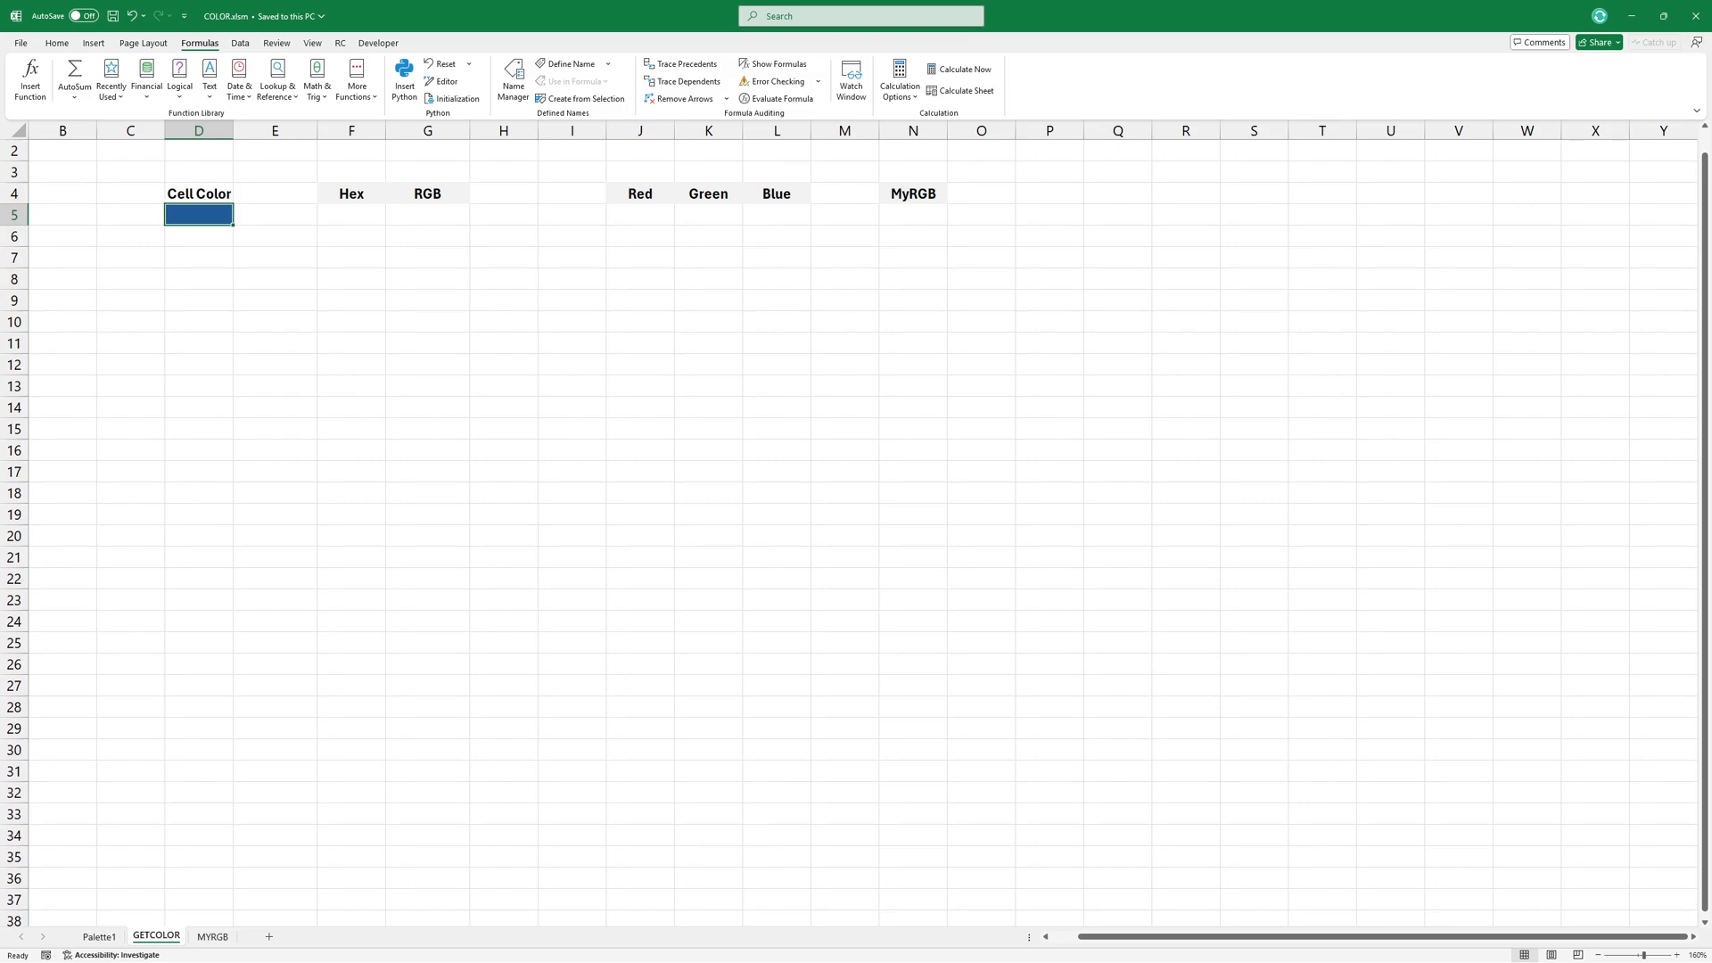
# - Enter GetColor formulas in F5 and G5 returning hex 985C21 and RGB 33, 92, 152 for the blue cell D5
pyautogui.press('Right')
pyautogui.press('Right')
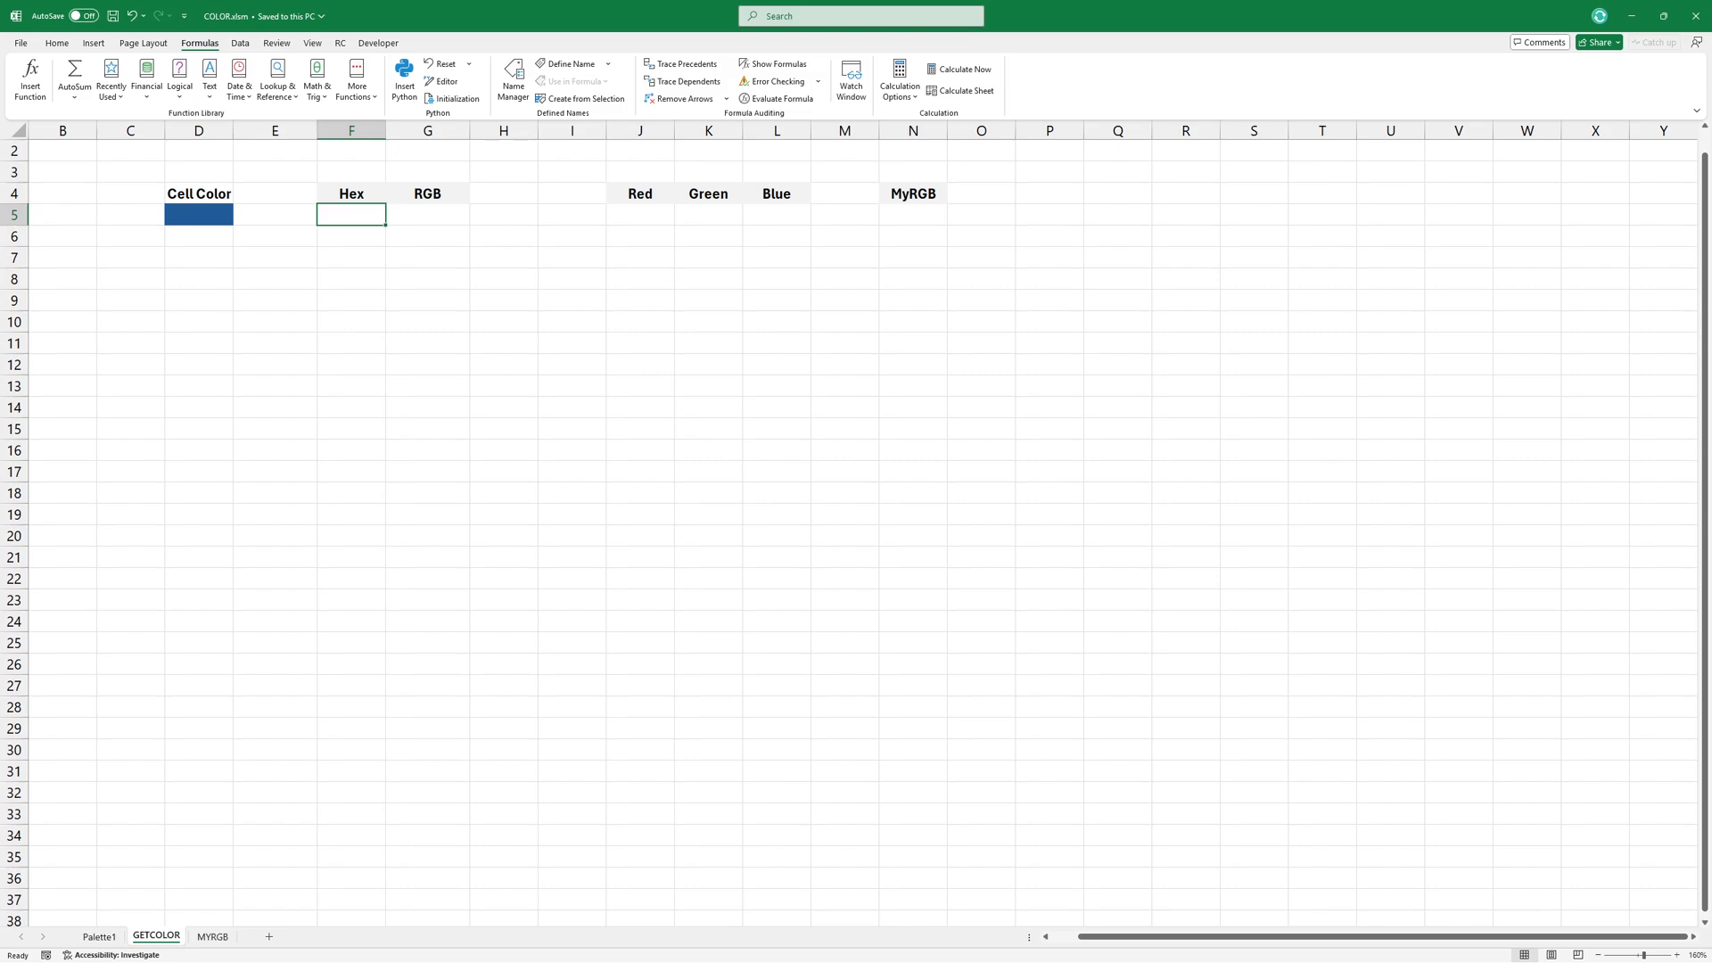
pyautogui.write('=GetColor(')
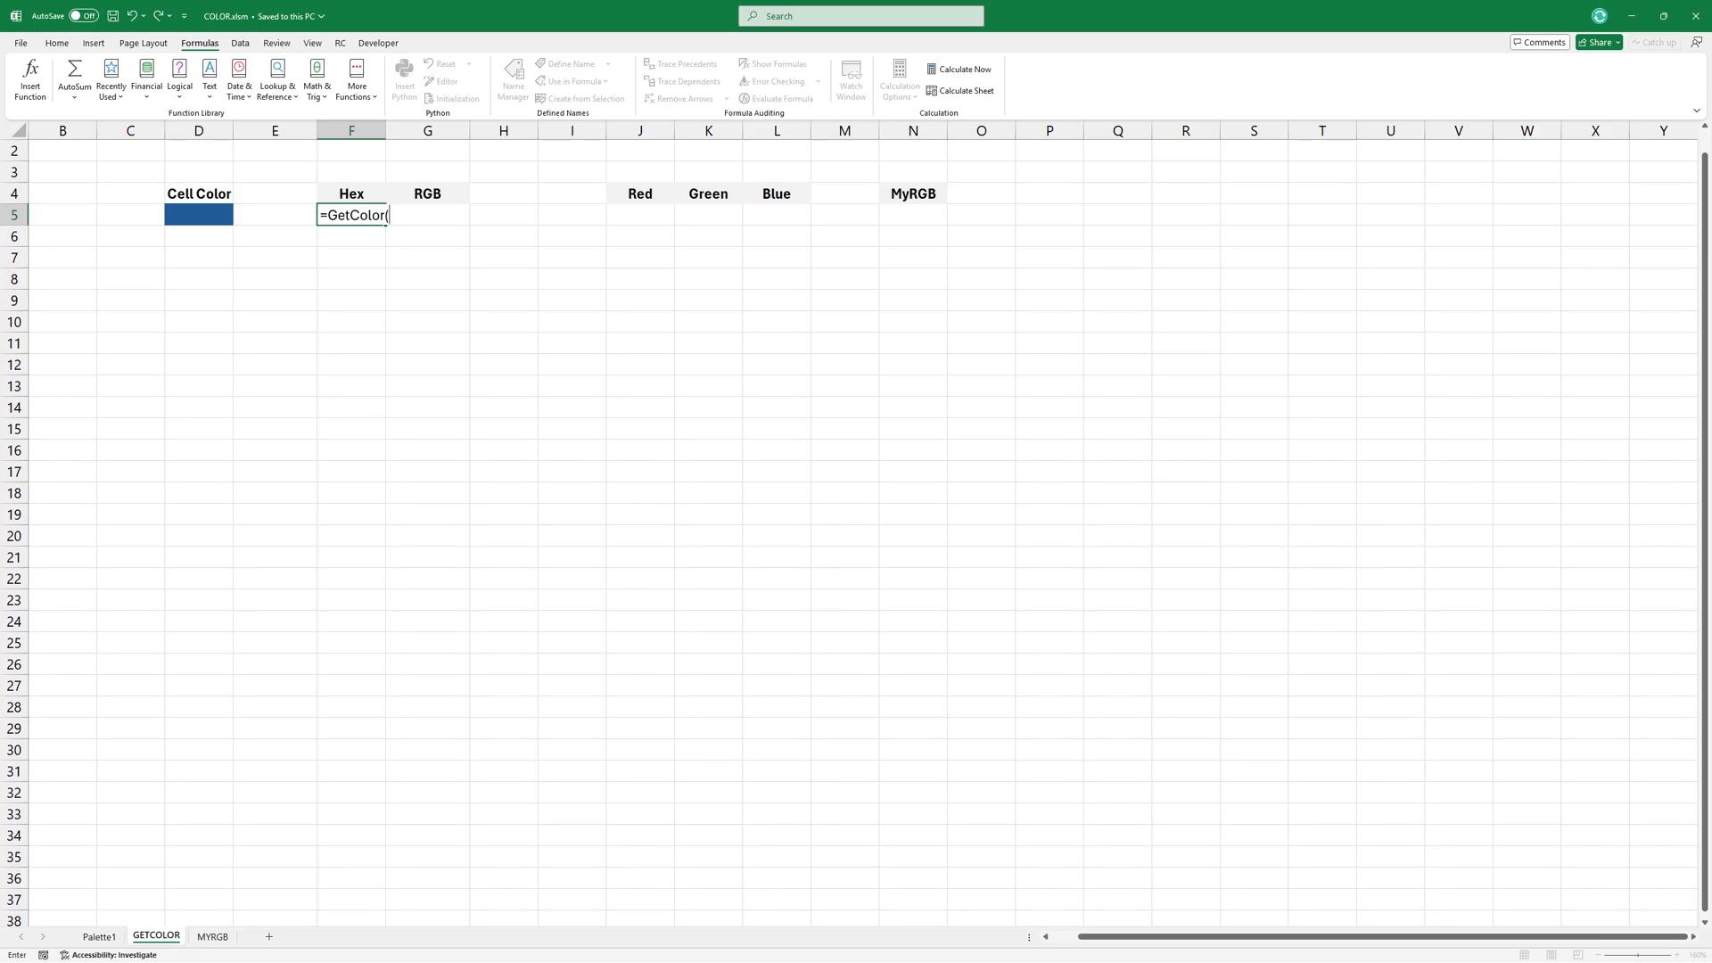
pyautogui.press('Left')
pyautogui.press('Left')
pyautogui.write(',1')
pyautogui.write(')')
pyautogui.hotkey('ctrl', 'Return')
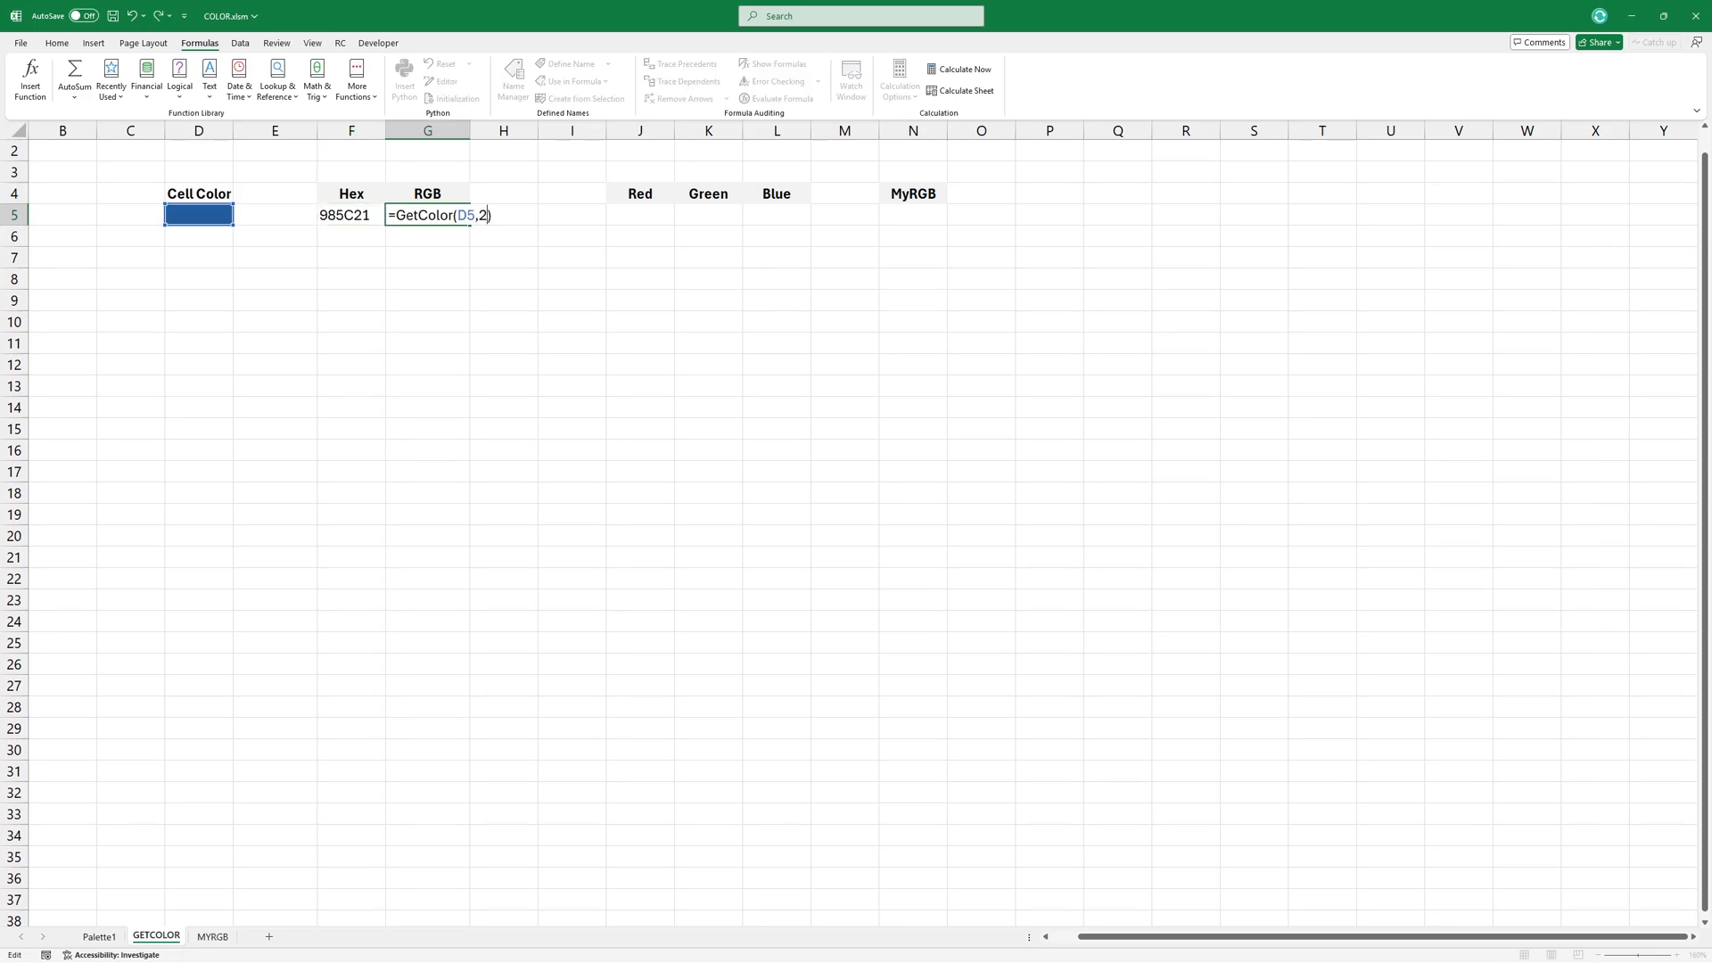
pyautogui.hotkey('ctrl', 'Return')
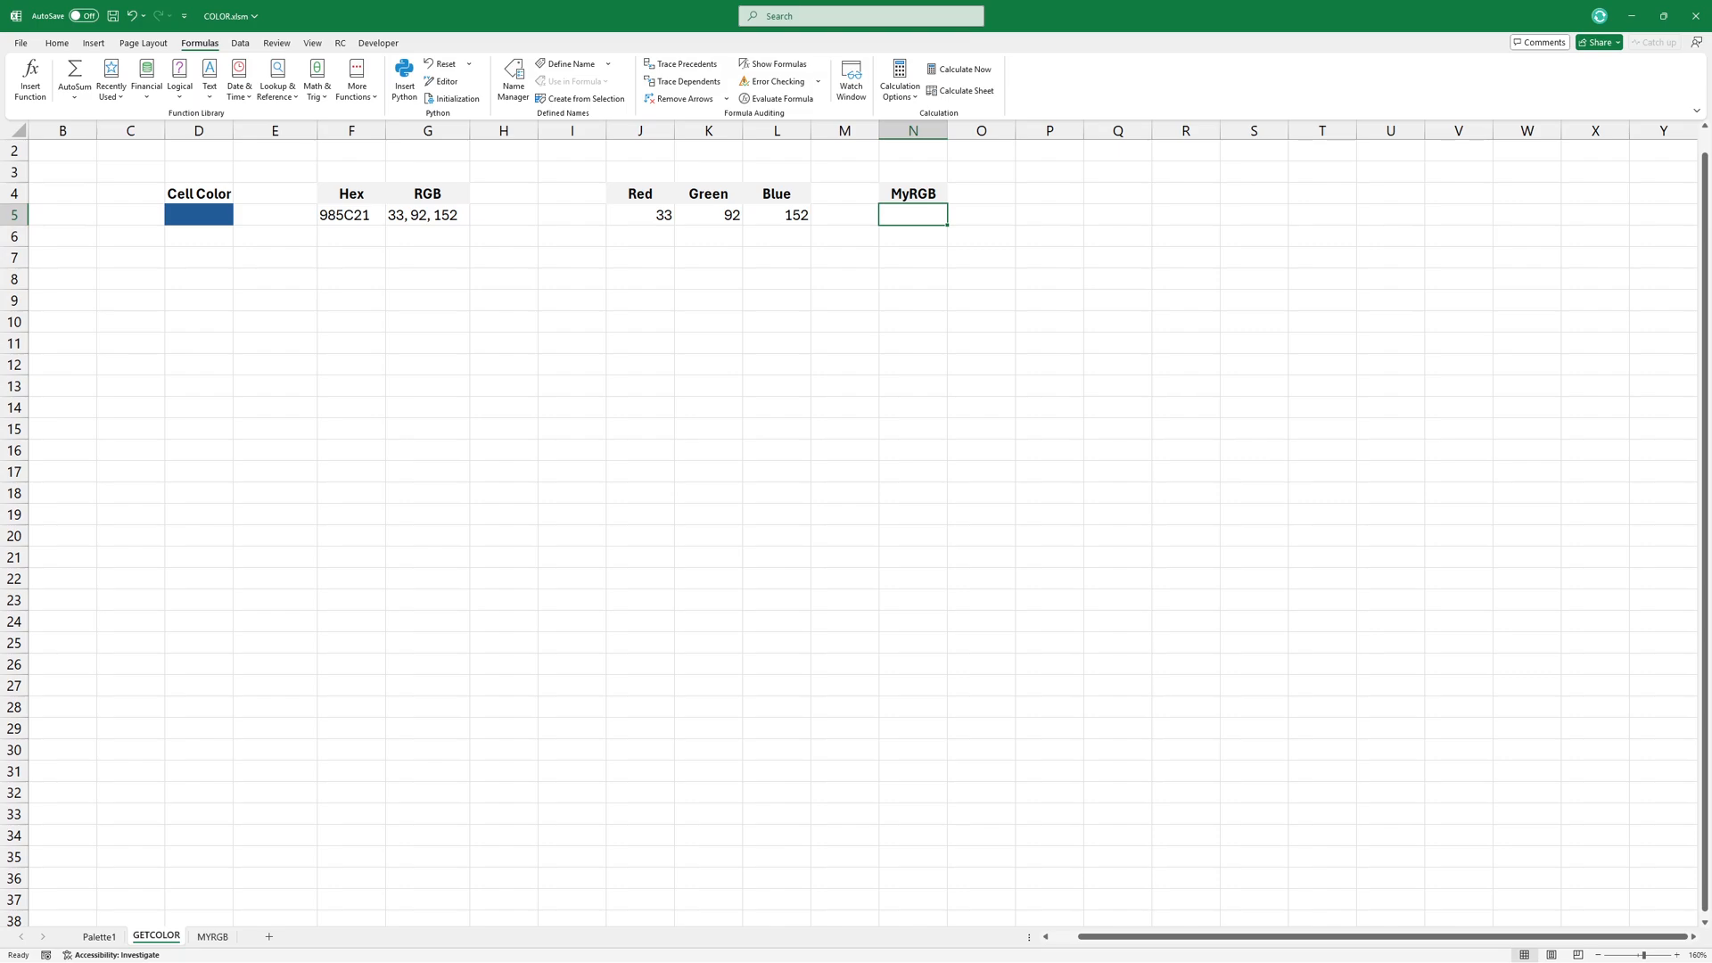
pyautogui.write('=myRGB(')
# - Enter =myRGB(J5,K5,L5) in N5 so it takes the same blue as the sample
pyautogui.press('Left')
pyautogui.press('Left')
pyautogui.press('Left')
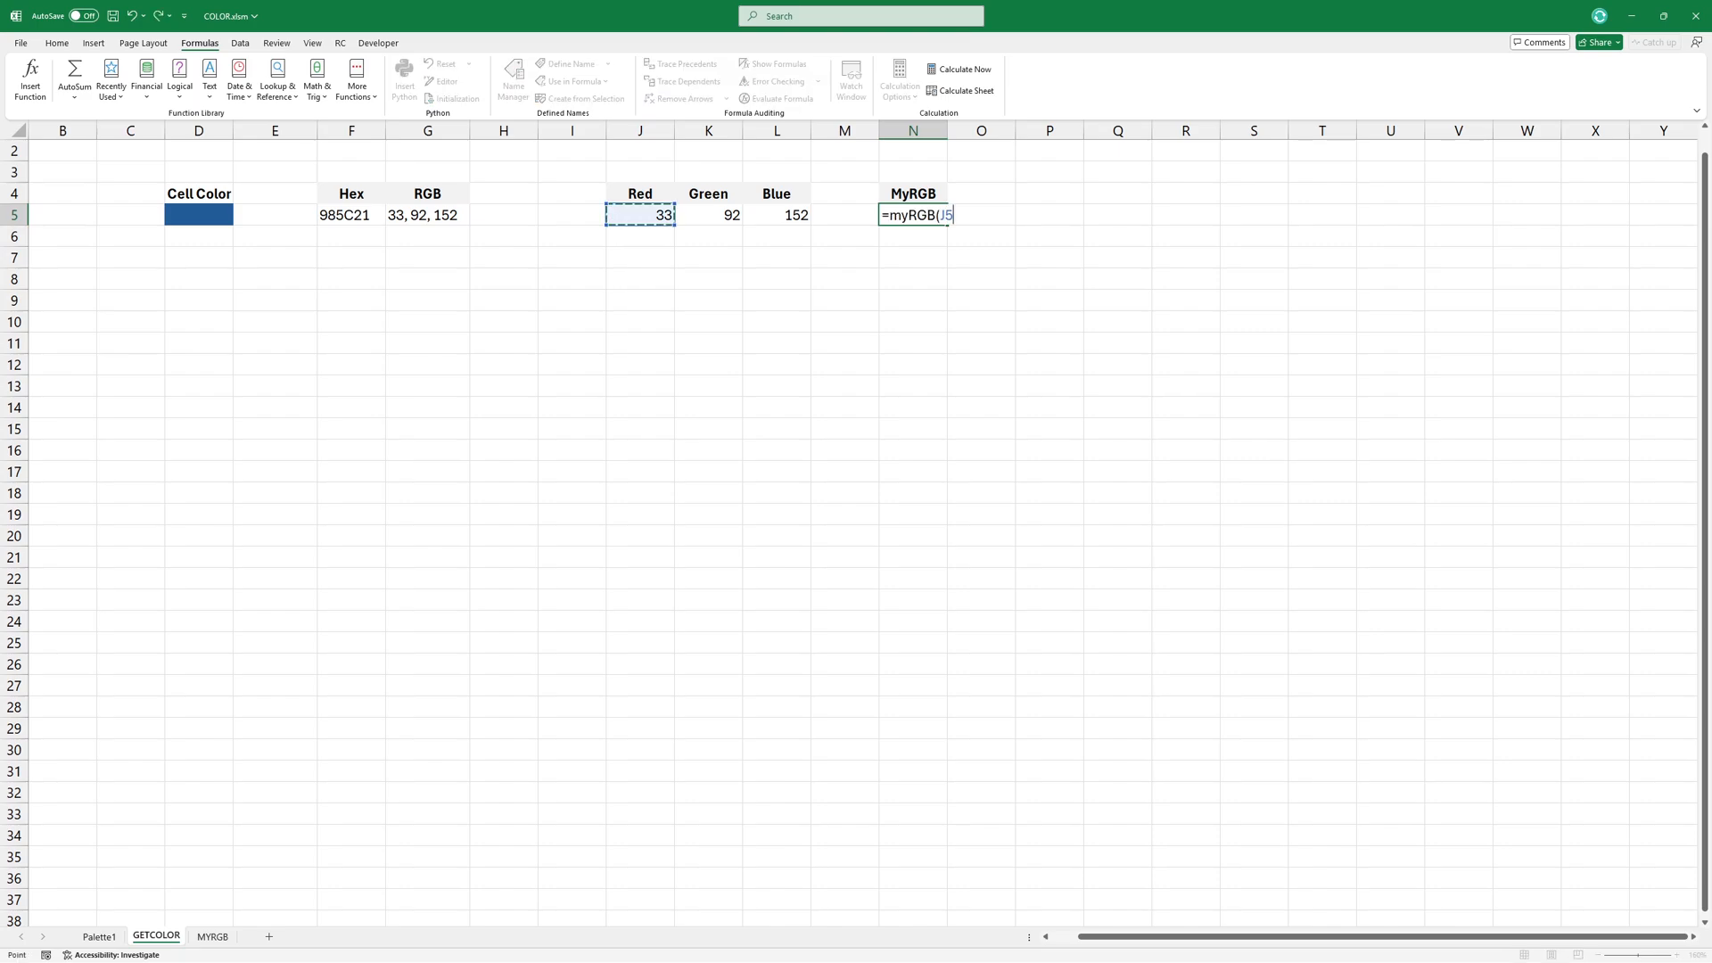
pyautogui.write(',')
pyautogui.press('Left')
pyautogui.press('Left')
pyautogui.press('Left')
pyautogui.write(',')
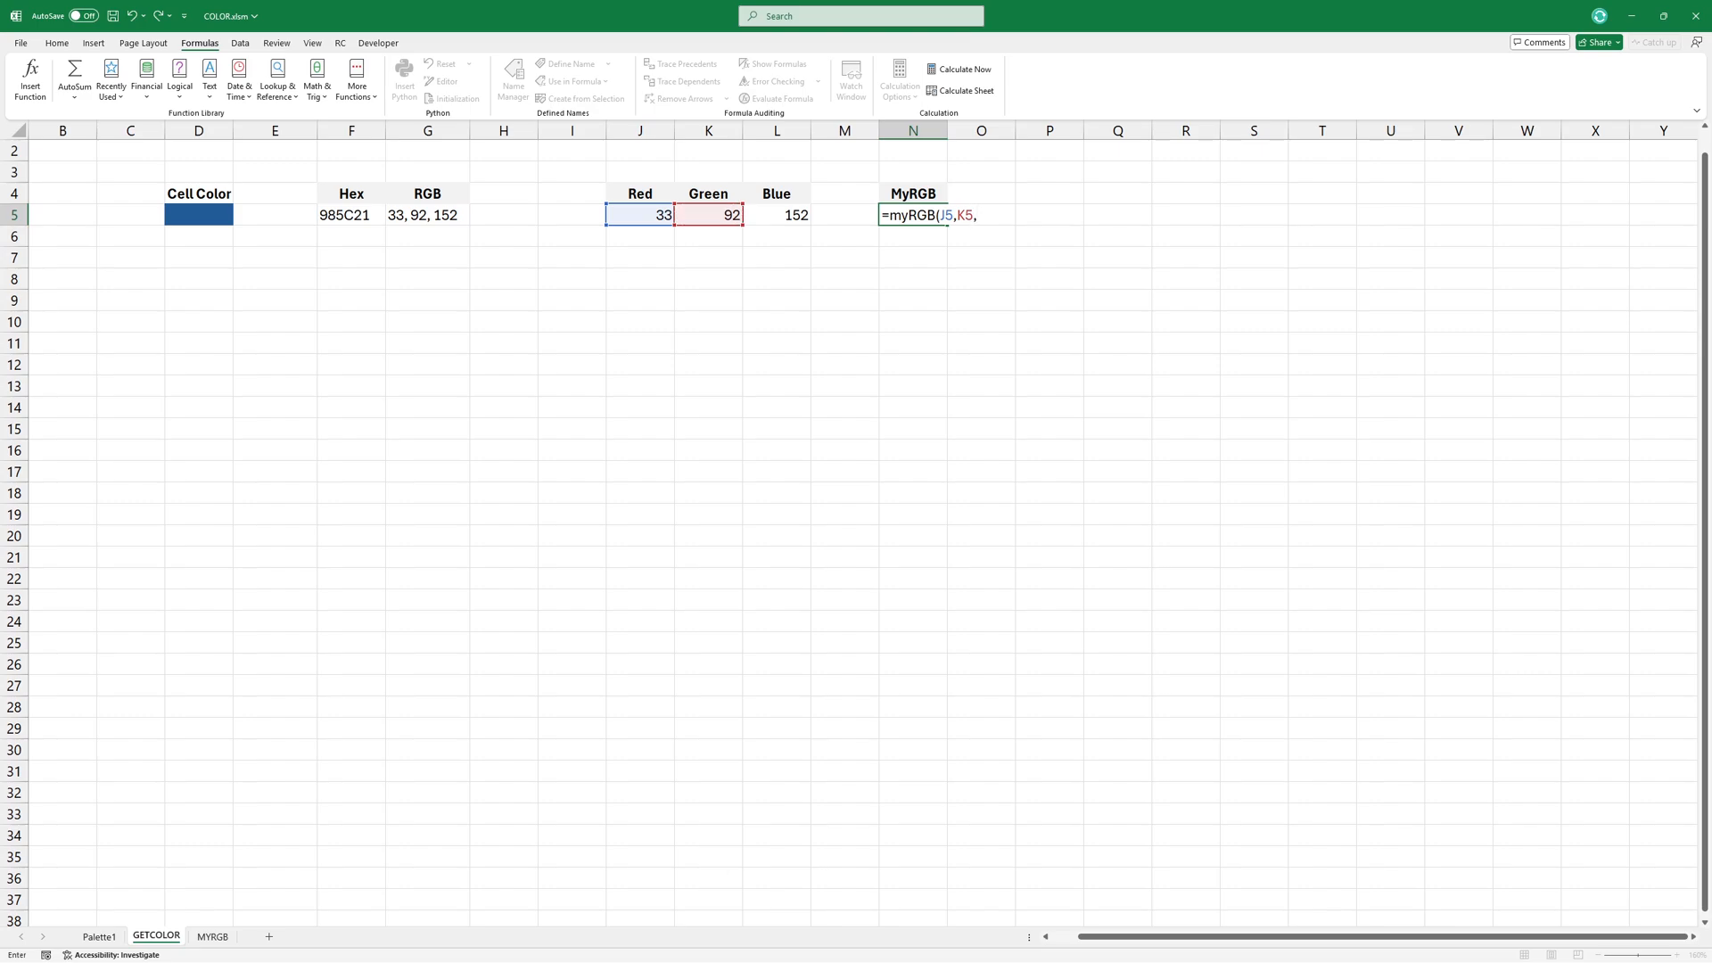
pyautogui.press('Left')
pyautogui.press('Left')
pyautogui.press('Return')
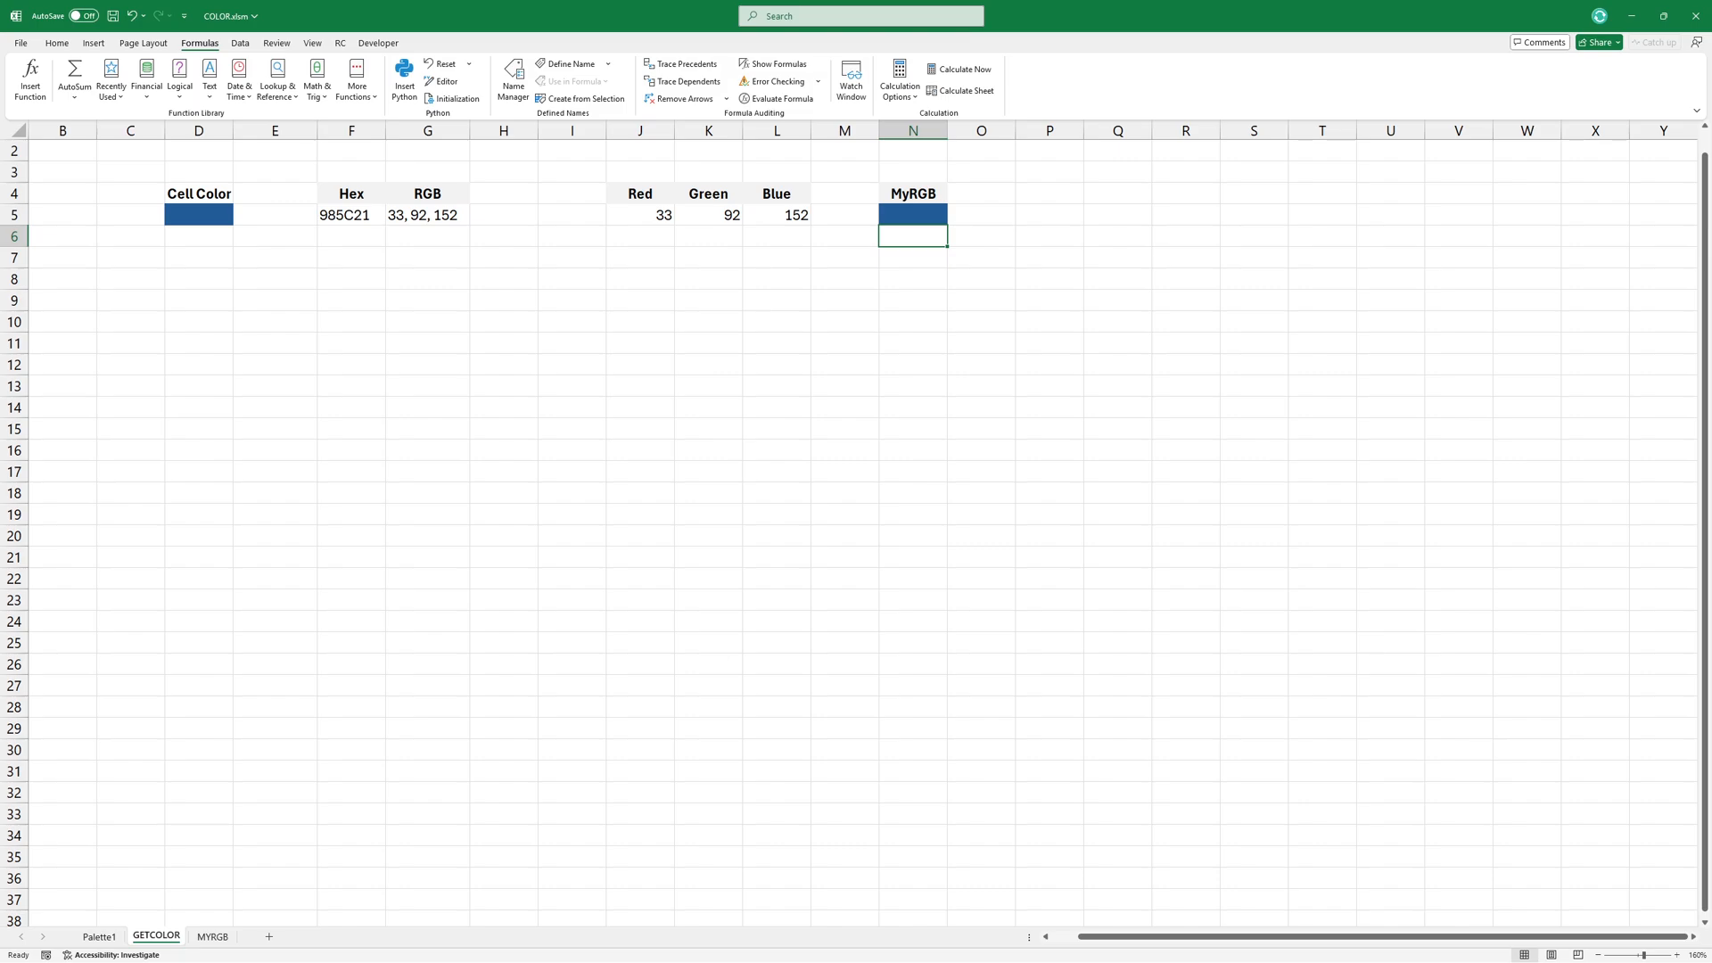
# - Enter 40, 90, 154 in row 6 and fill the RGB series down to 166, 54, 190 at row 24
pyautogui.press('Left')
pyautogui.press('Left')
pyautogui.press('Left')
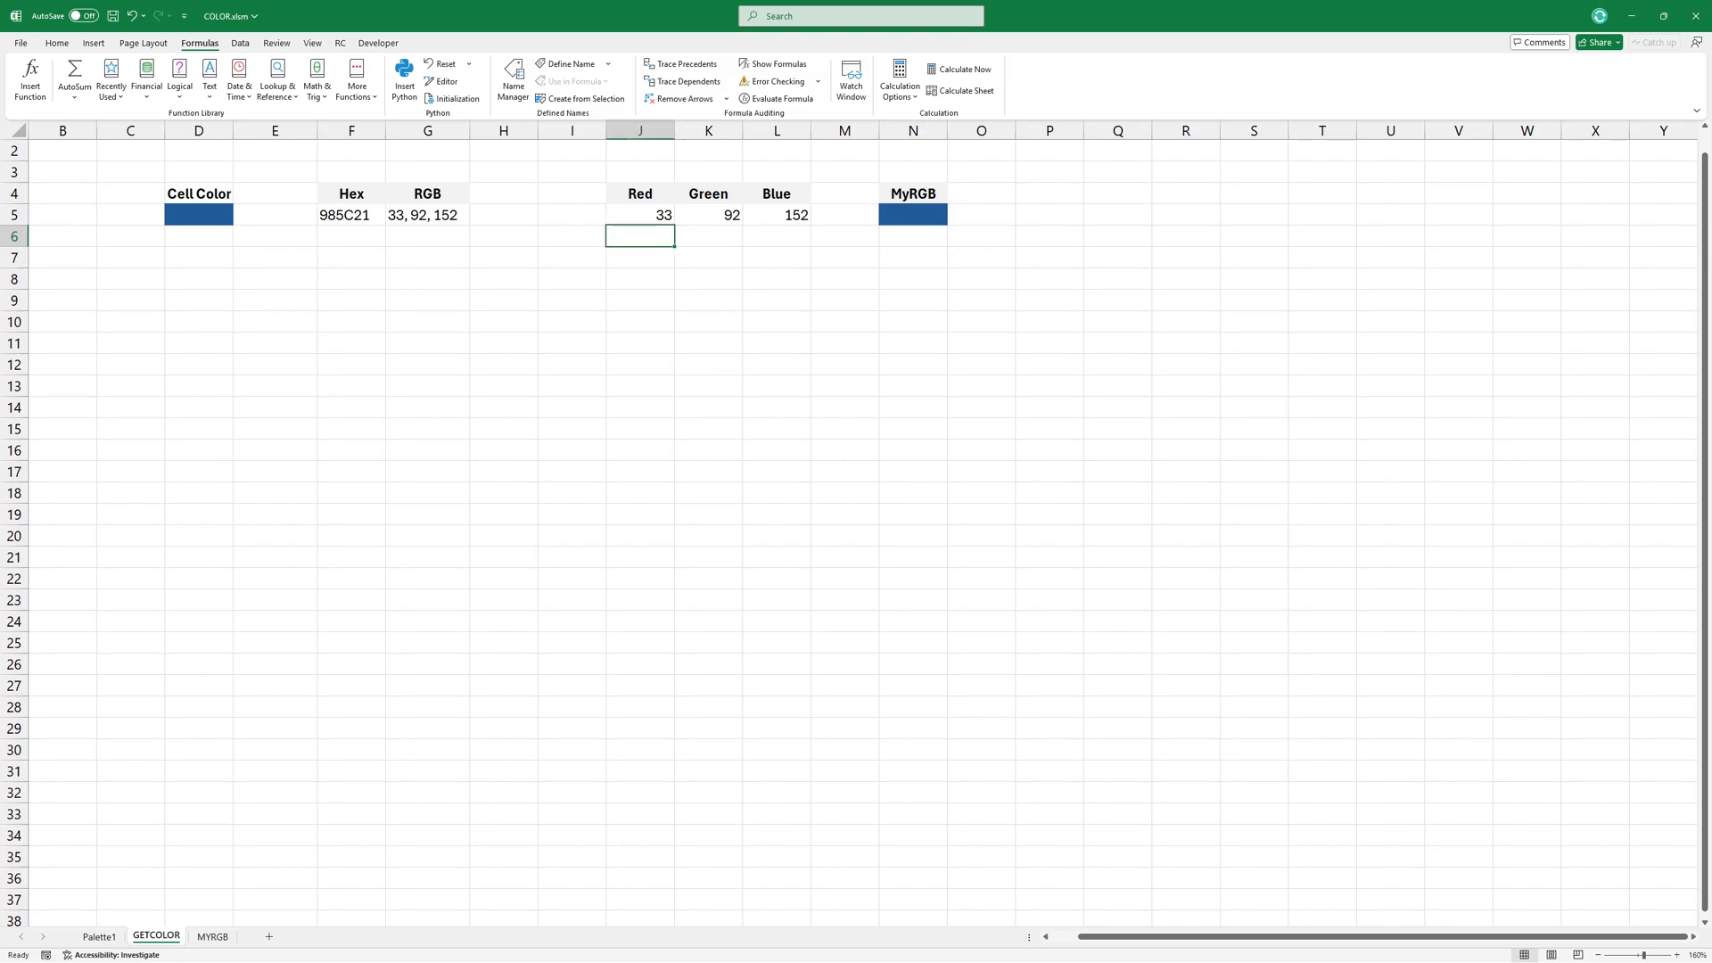
pyautogui.write('40')
pyautogui.press('Tab')
pyautogui.write('90')
pyautogui.press('Tab')
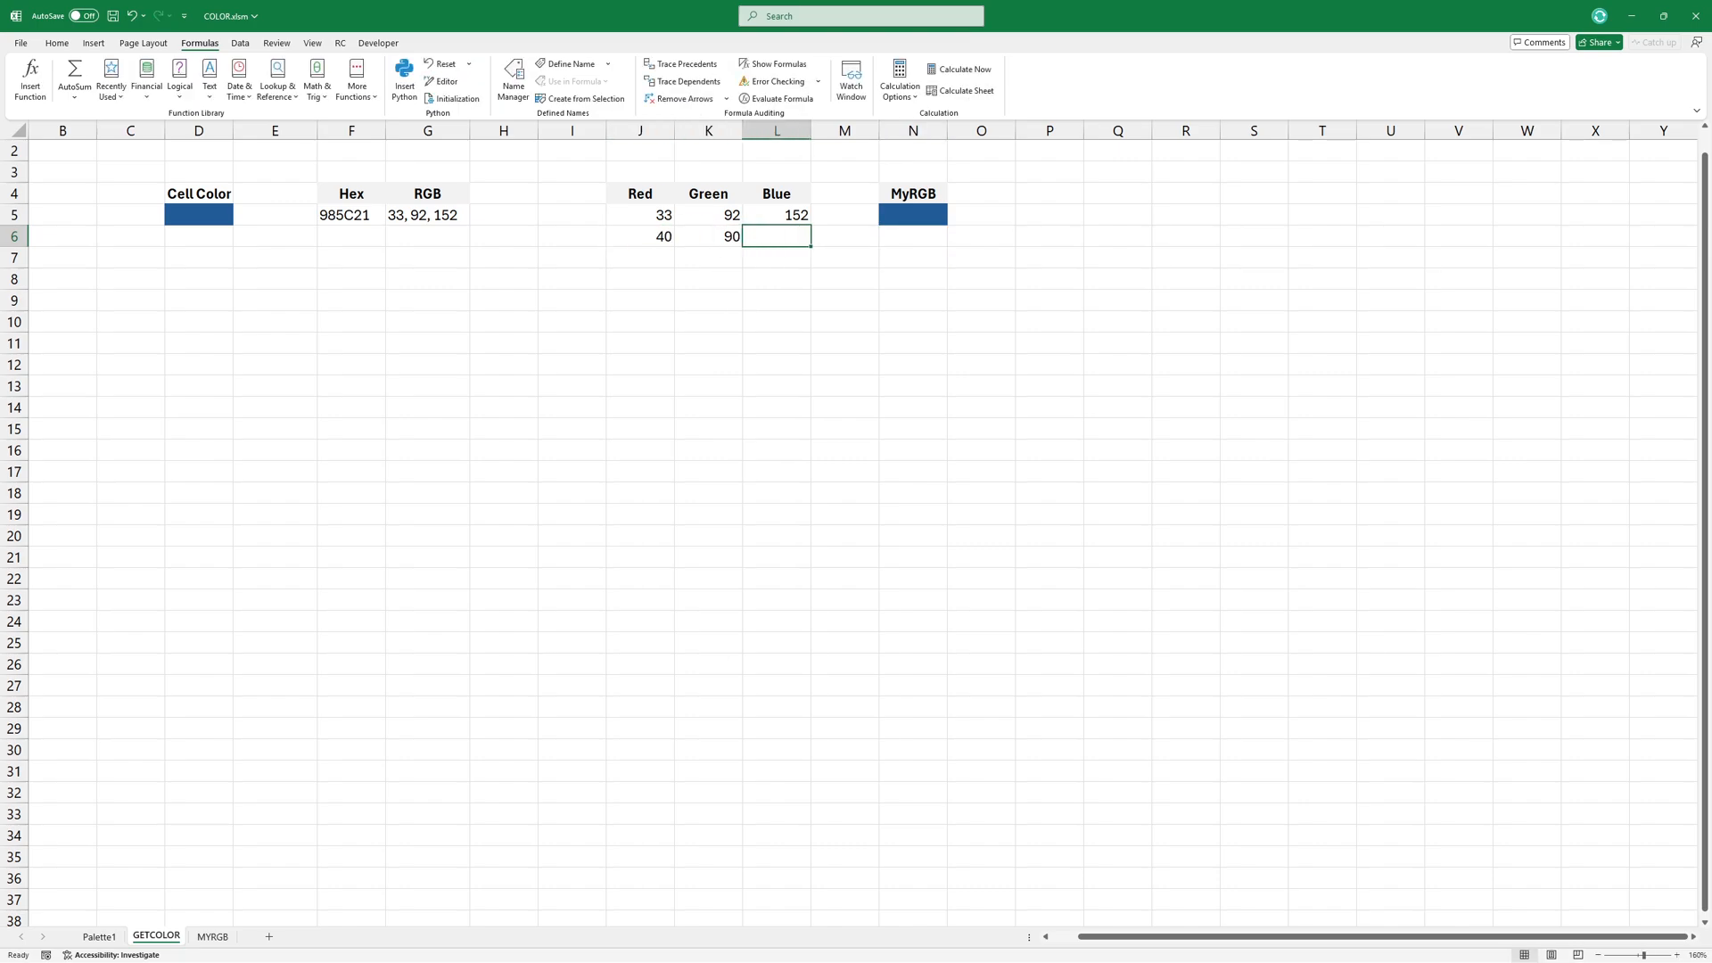
pyautogui.write('154')
pyautogui.press('Tab')
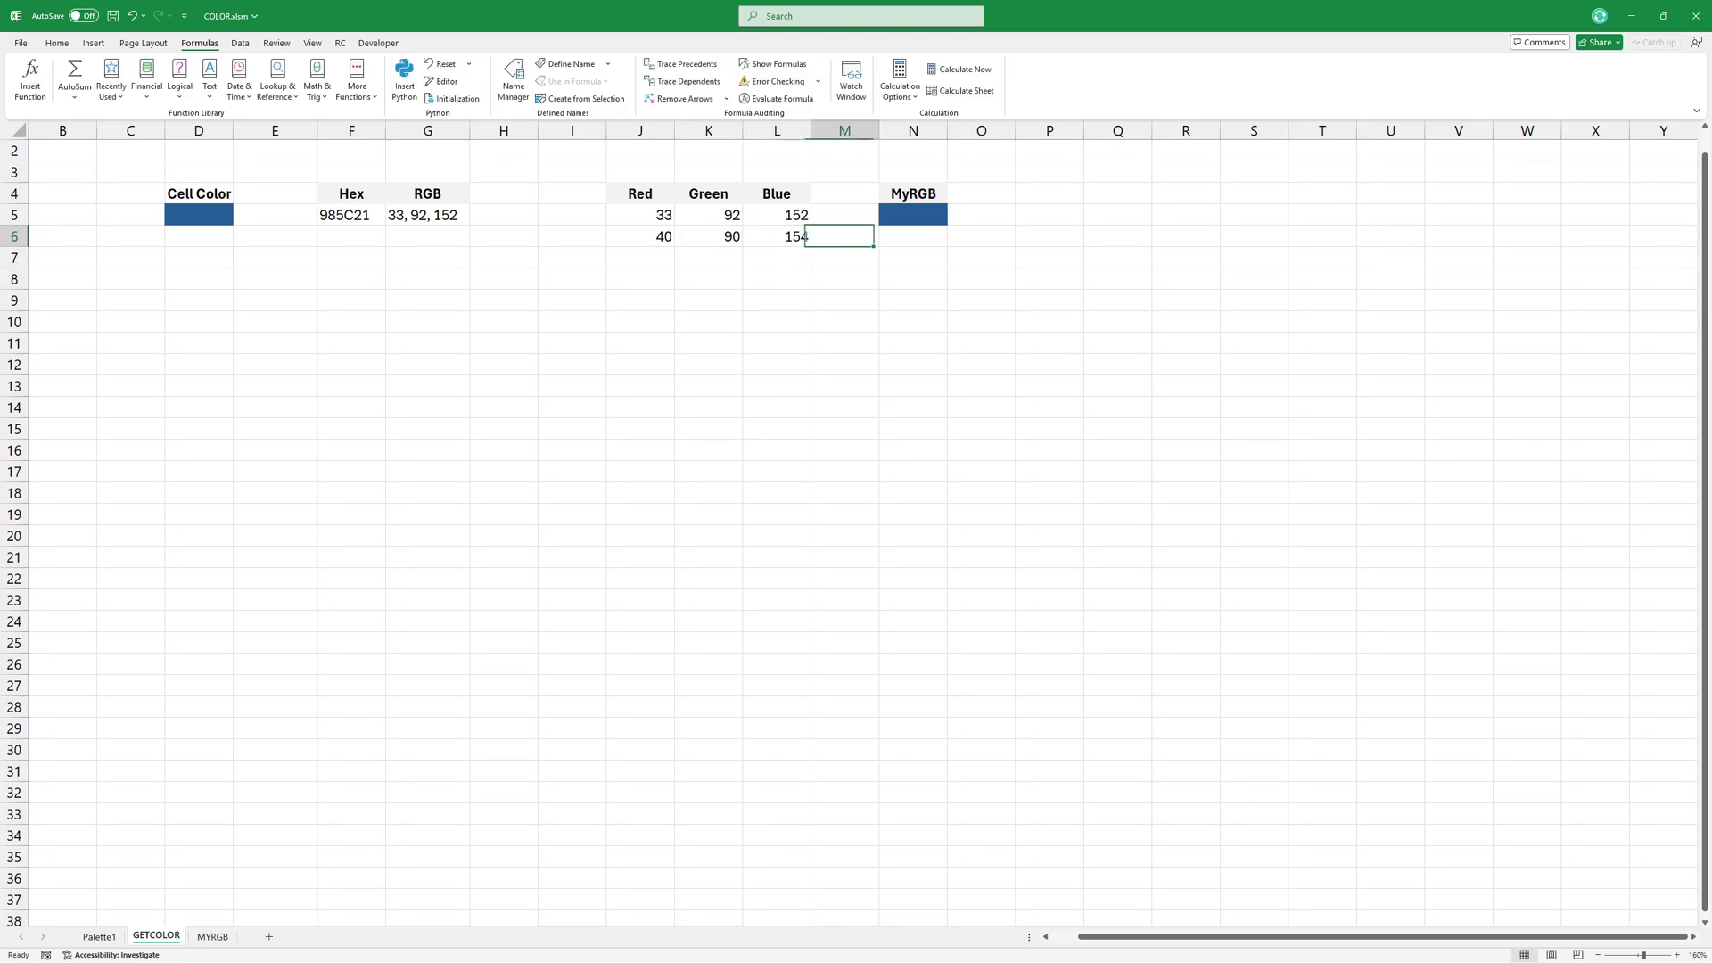
pyautogui.moveTo(640, 215)
pyautogui.mouseDown()
pyautogui.moveTo(777, 236)
pyautogui.moveTo(810, 620)
pyautogui.mouseUp()
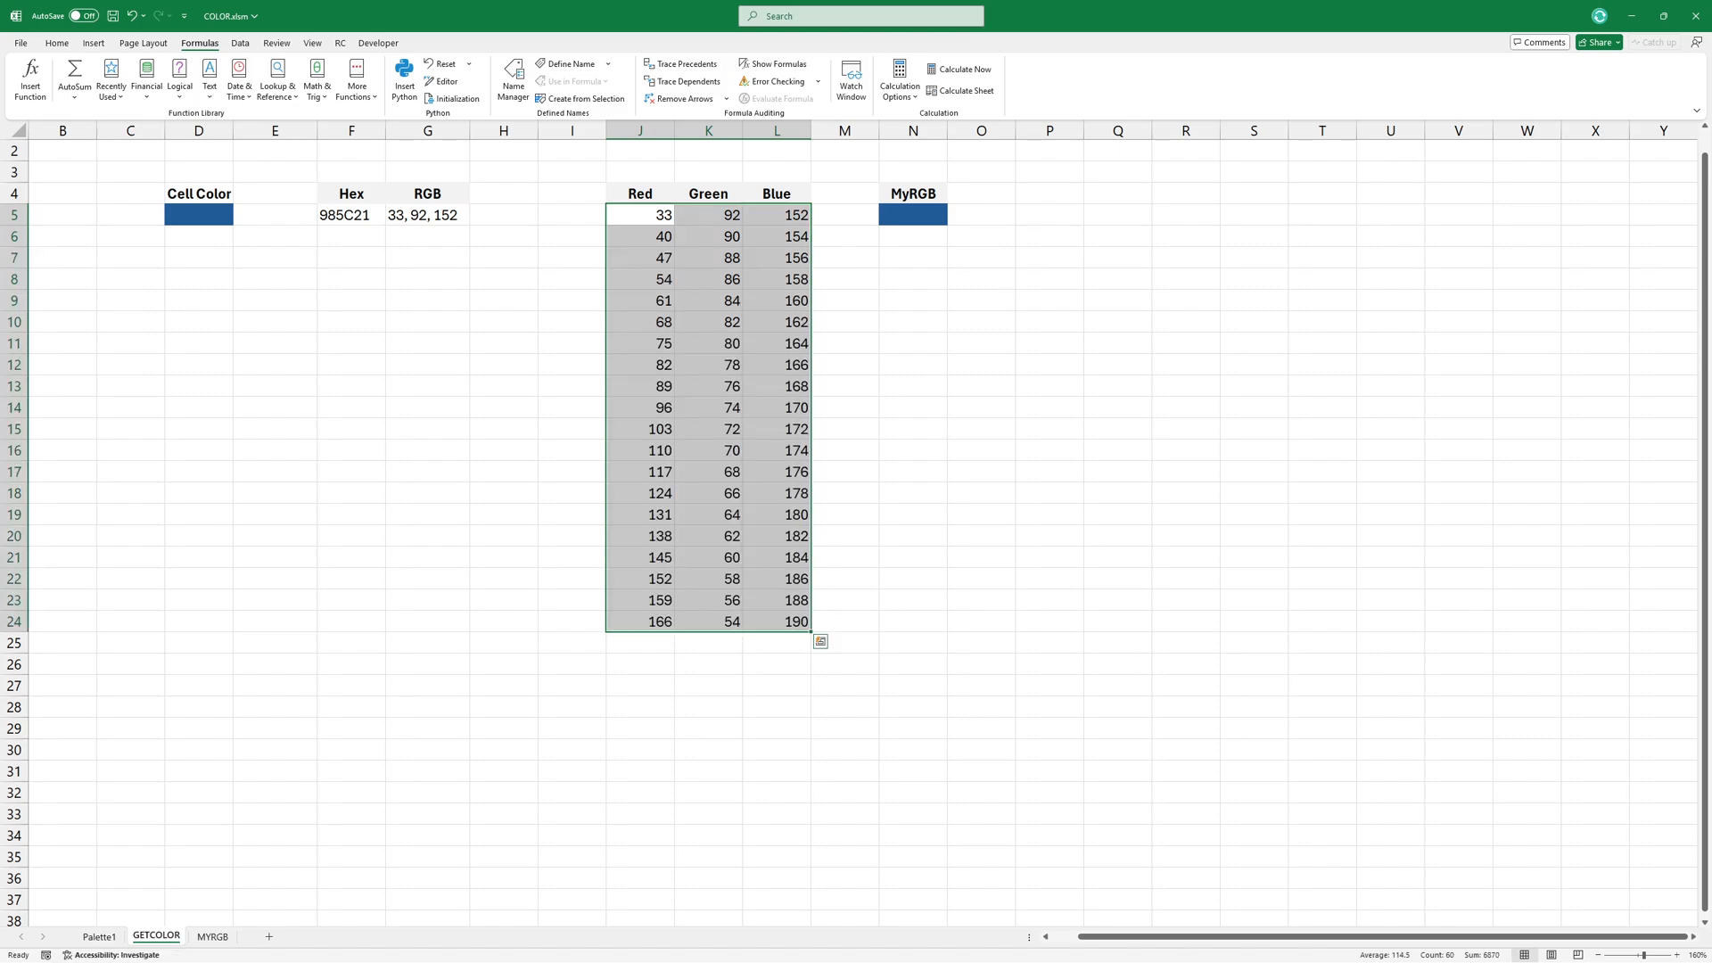
# - Copy the myRGB formula from N5 down to N24, producing the blue-to-purple gradient
pyautogui.press('Right')
pyautogui.press('Right')
pyautogui.press('Right')
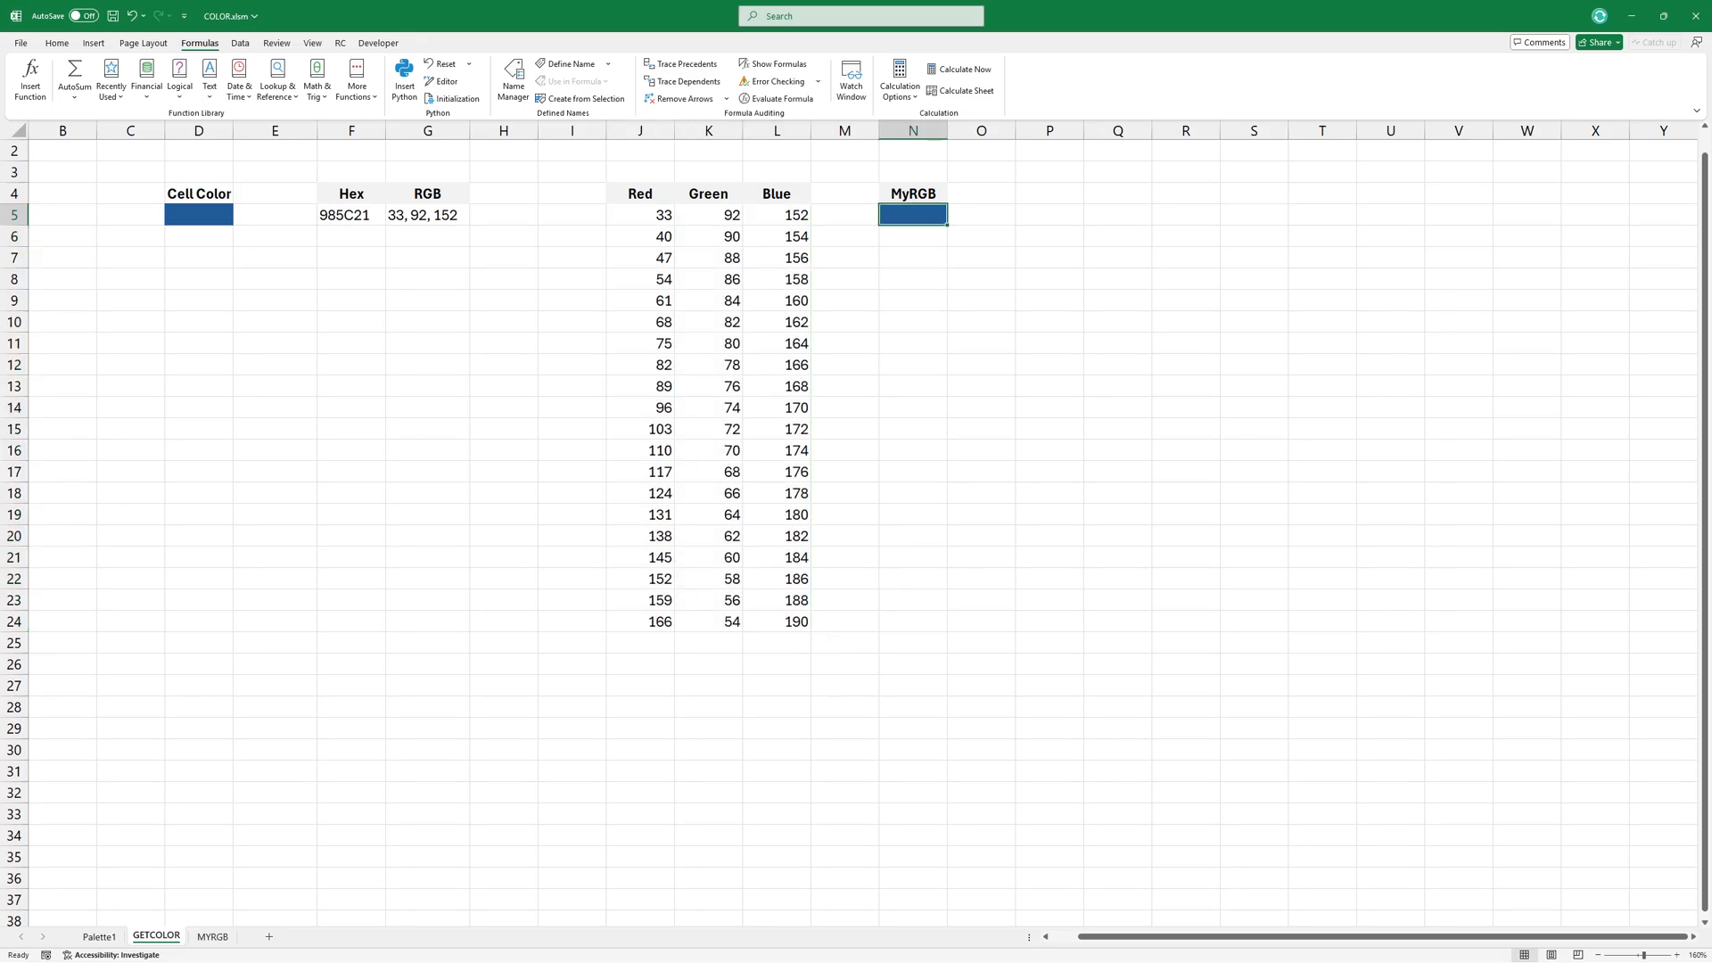
pyautogui.moveTo(946, 224); pyautogui.dragTo(948, 631)
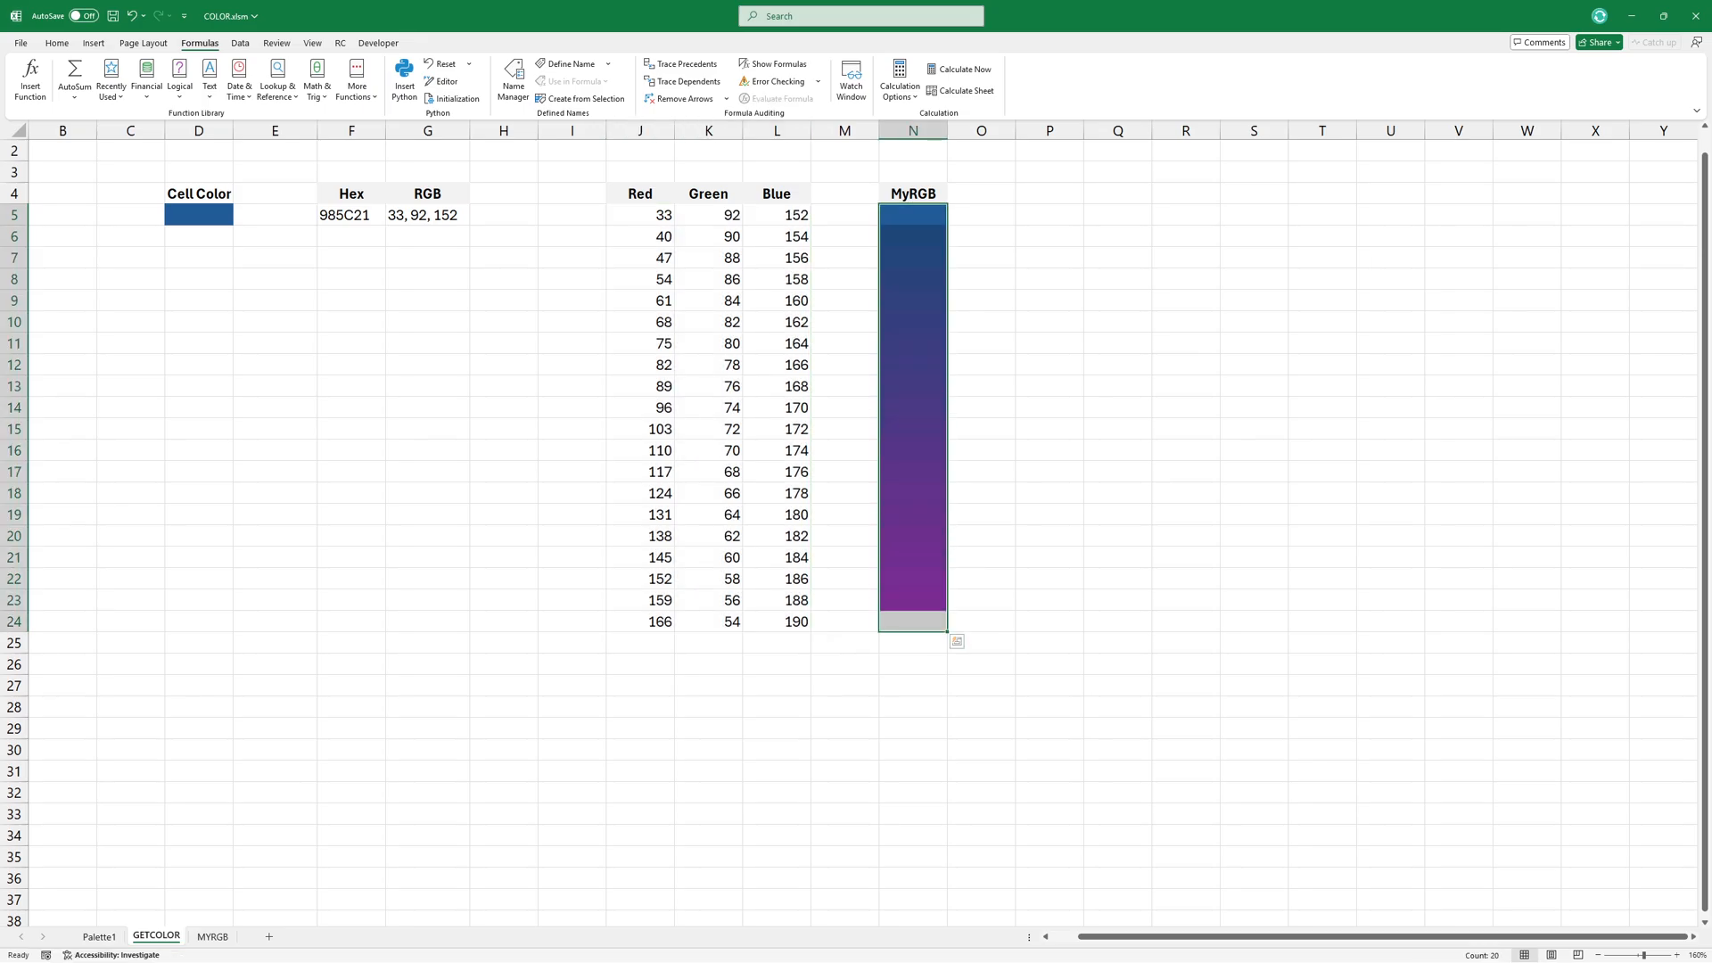